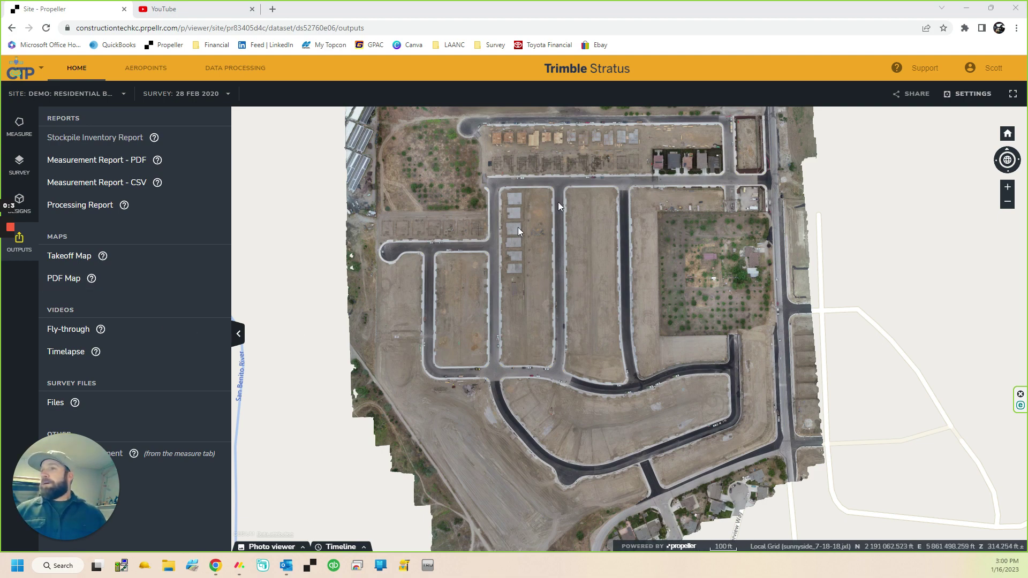
Step: Open the Measure panel for the Residential demo site's 28 Feb 2020 survey
scroll(549, 335, down, 1)
scroll(548, 336, up, 1)
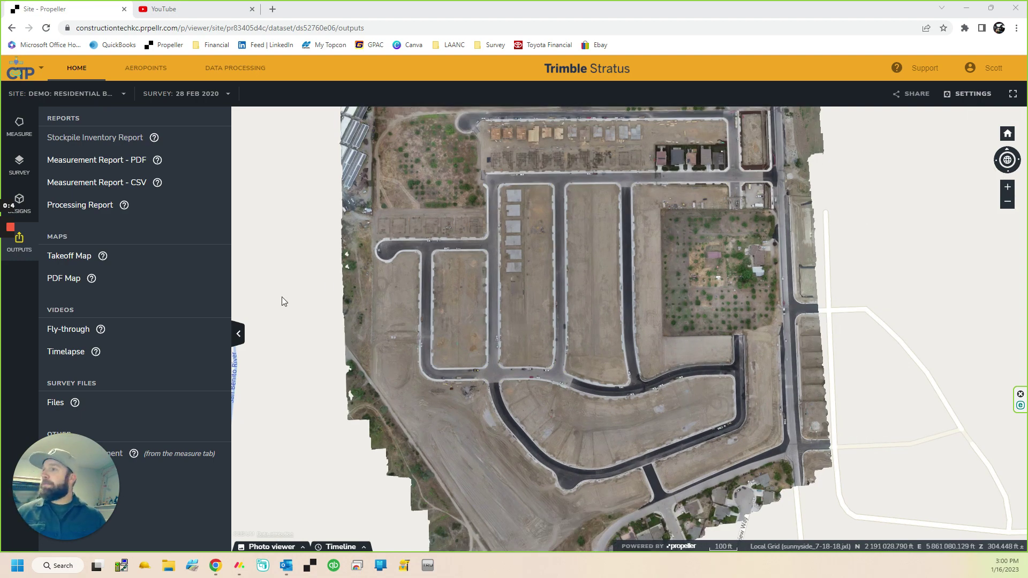
click(22, 129)
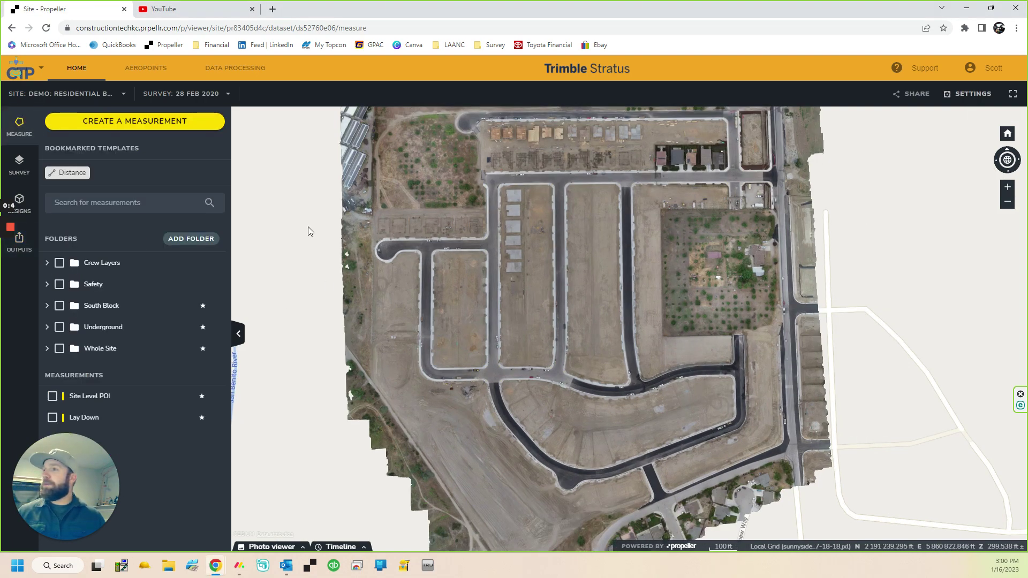
Step: Open the survey's Files list under Outputs, showing OG Topo, South_Block.dxf, GCPs.csv and GeoTIFF exports
click(27, 242)
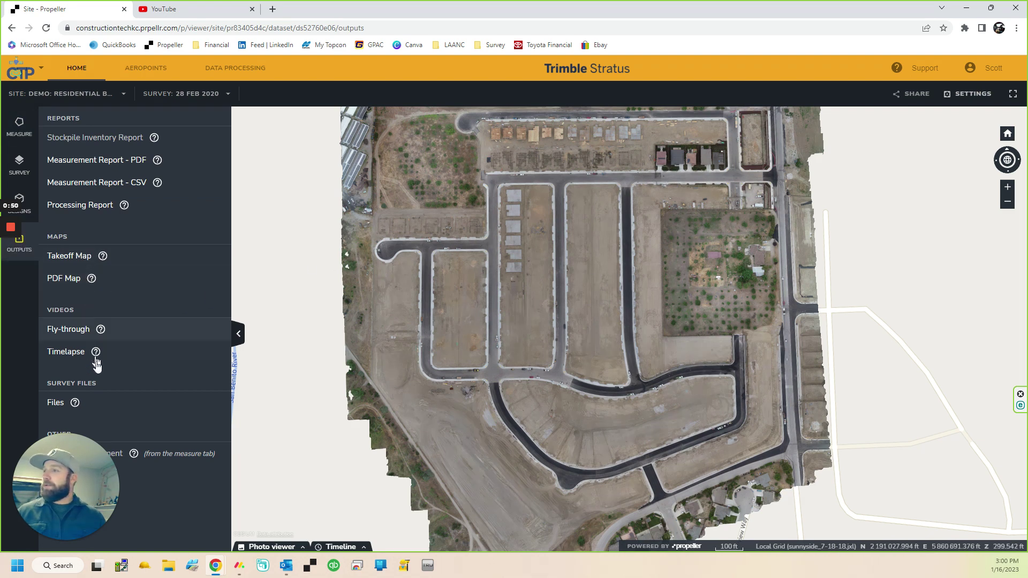
drag(78, 477, 932, 161)
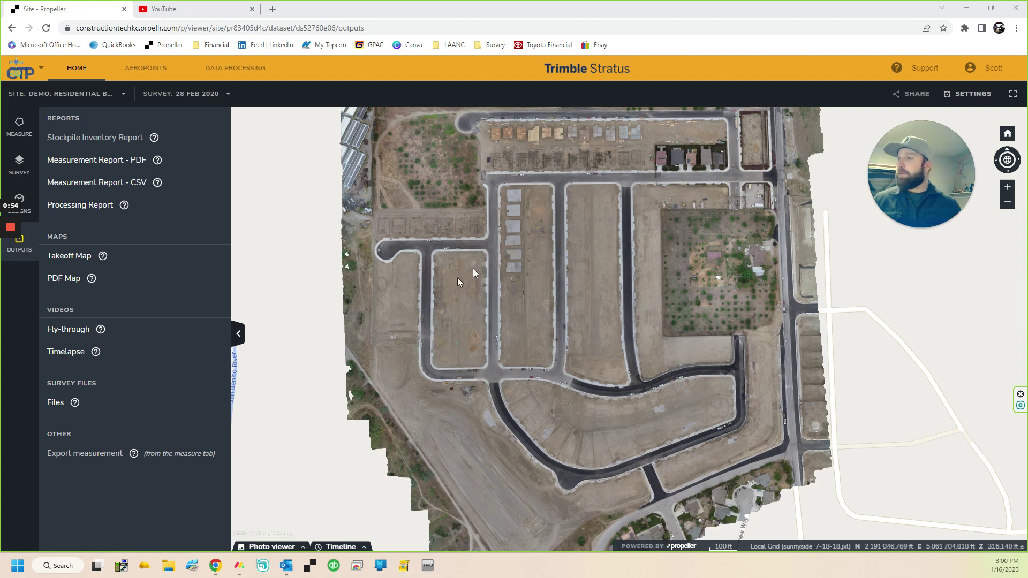
click(56, 403)
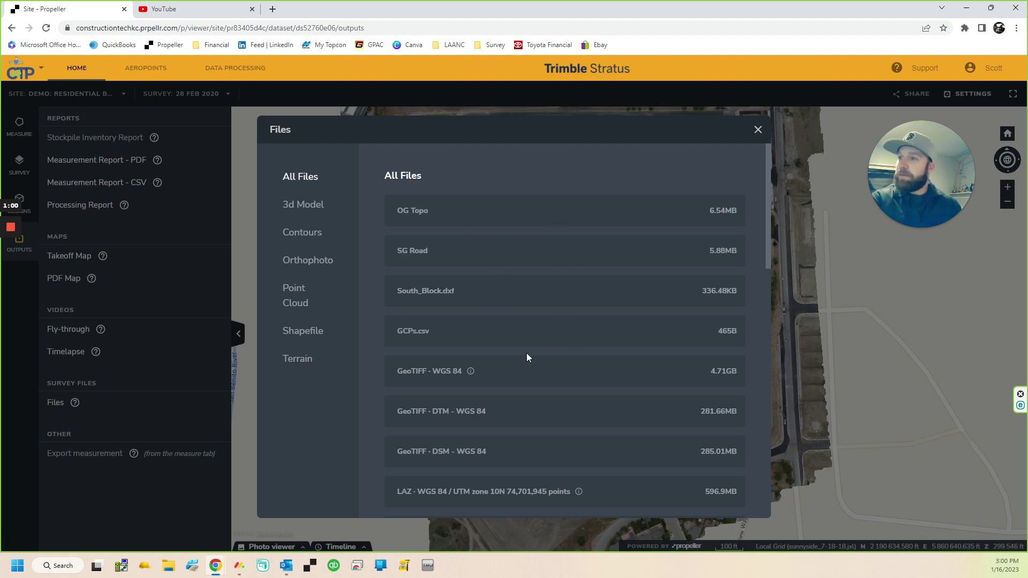
Step: Review all the downloadable survey exports, then close the Files list back to the site map
scroll(557, 295, down, 2)
scroll(554, 296, down, 1)
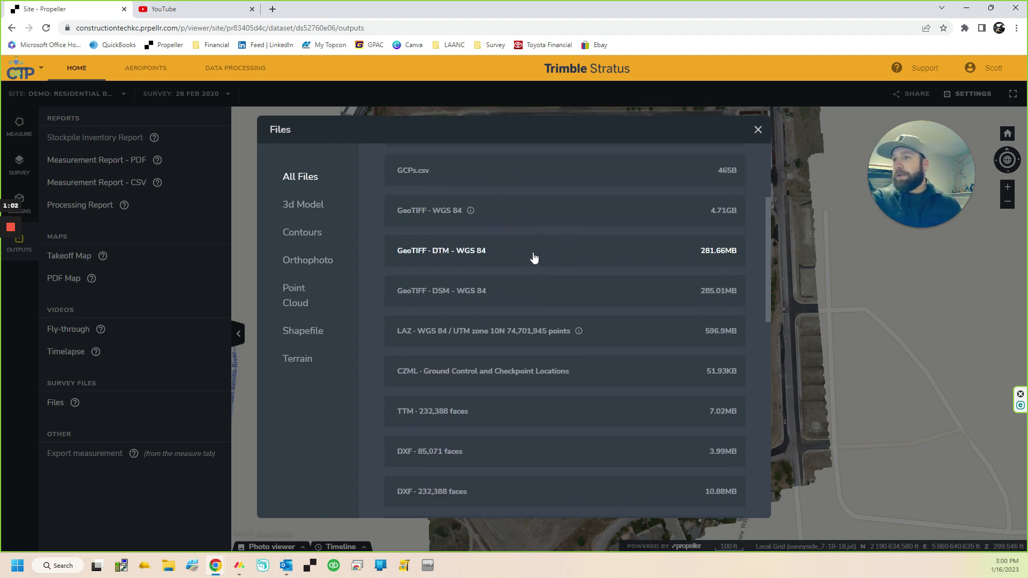
scroll(555, 305, down, 1)
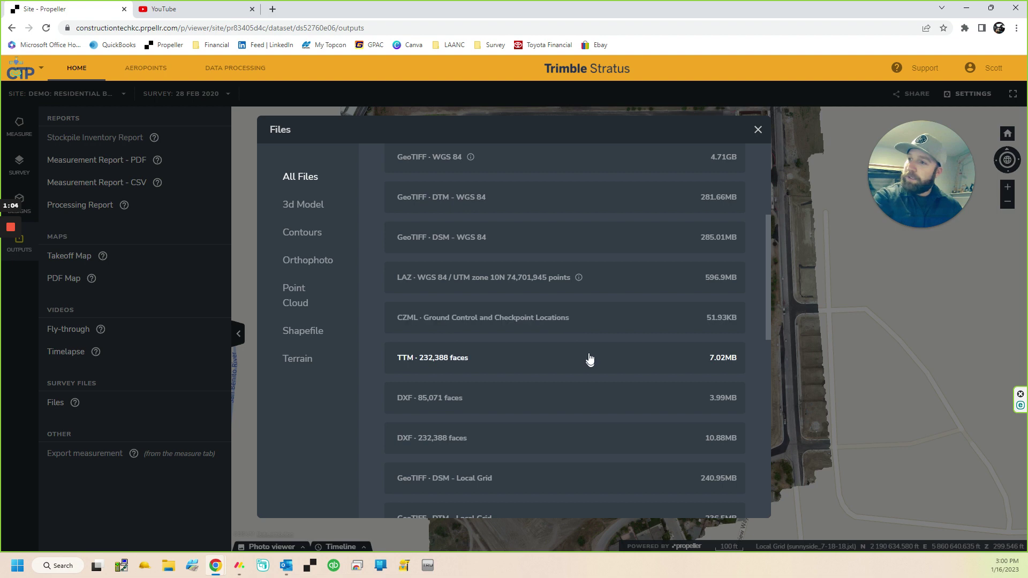
scroll(536, 300, down, 2)
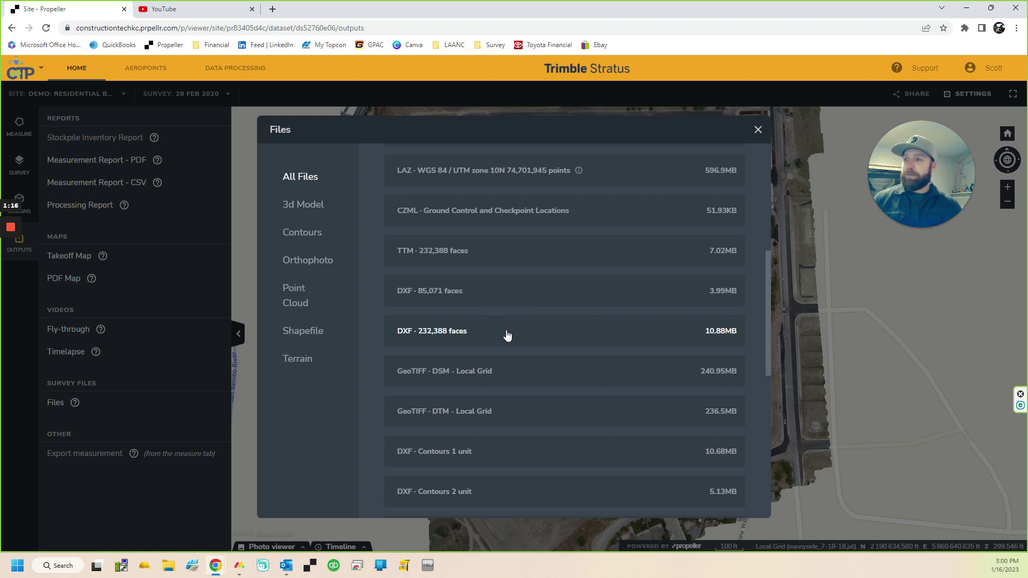
scroll(546, 364, down, 3)
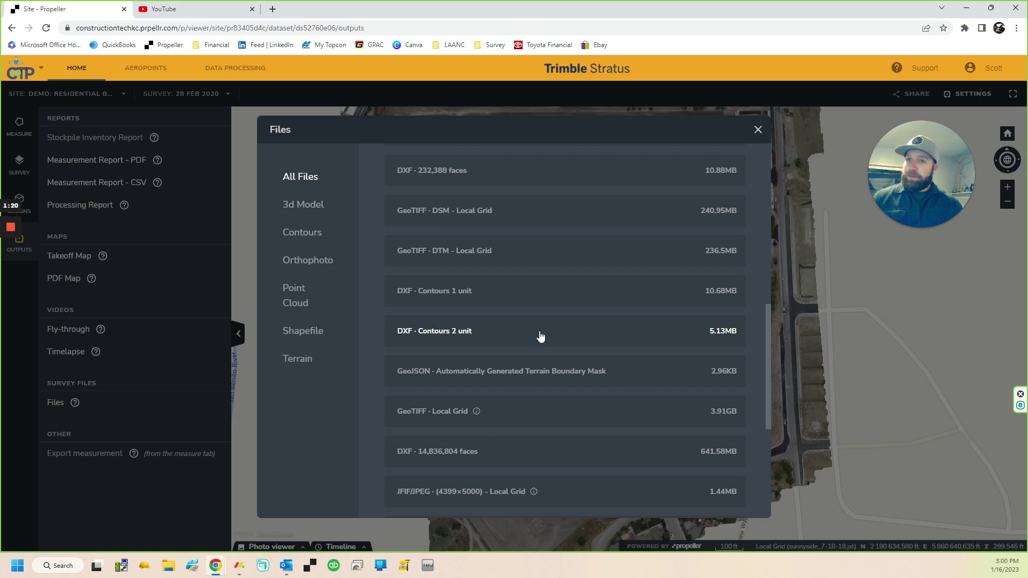
scroll(589, 329, down, 1)
scroll(568, 337, down, 2)
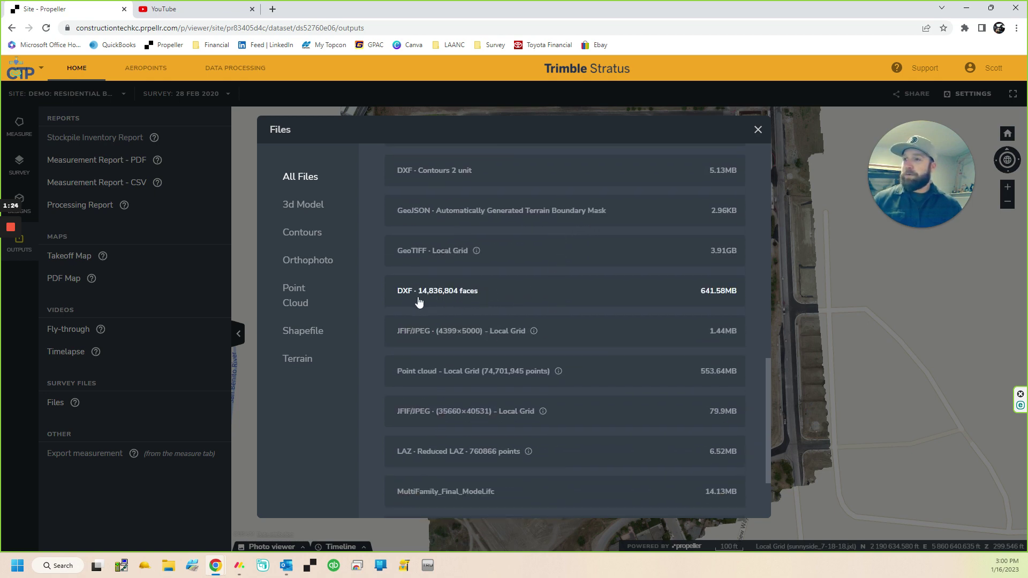
scroll(569, 330, down, 3)
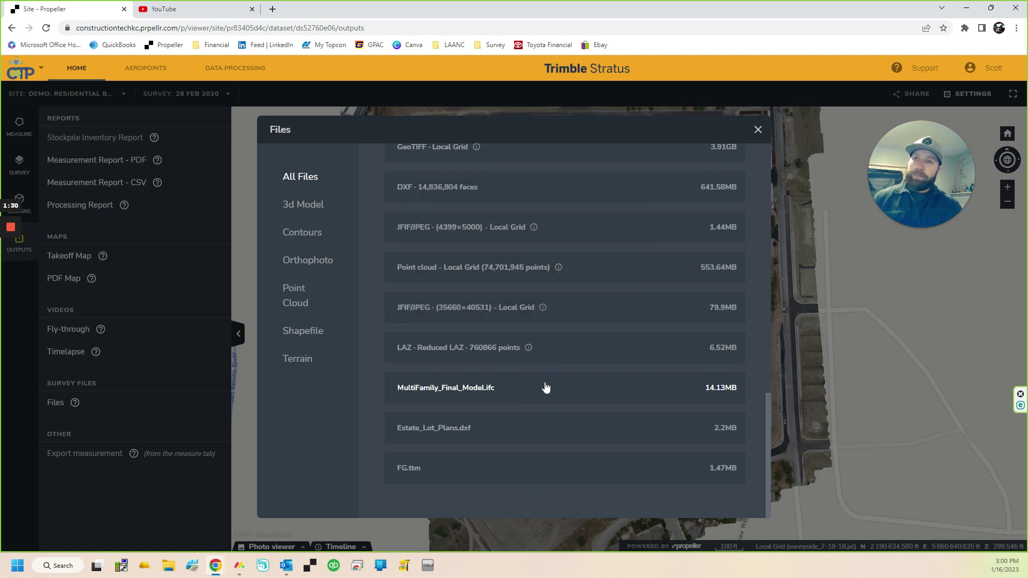
scroll(609, 261, up, 10)
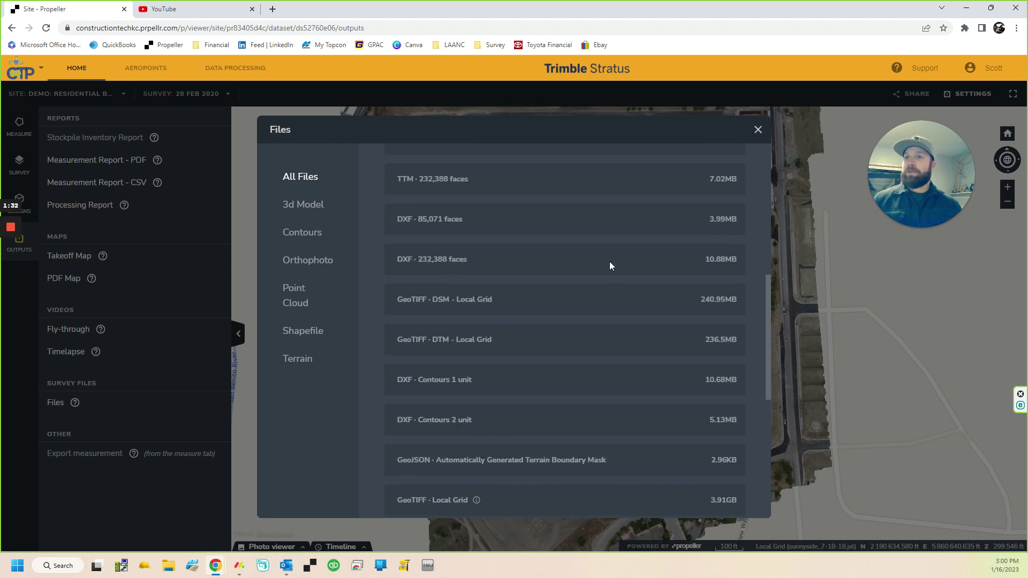
scroll(606, 266, up, 3)
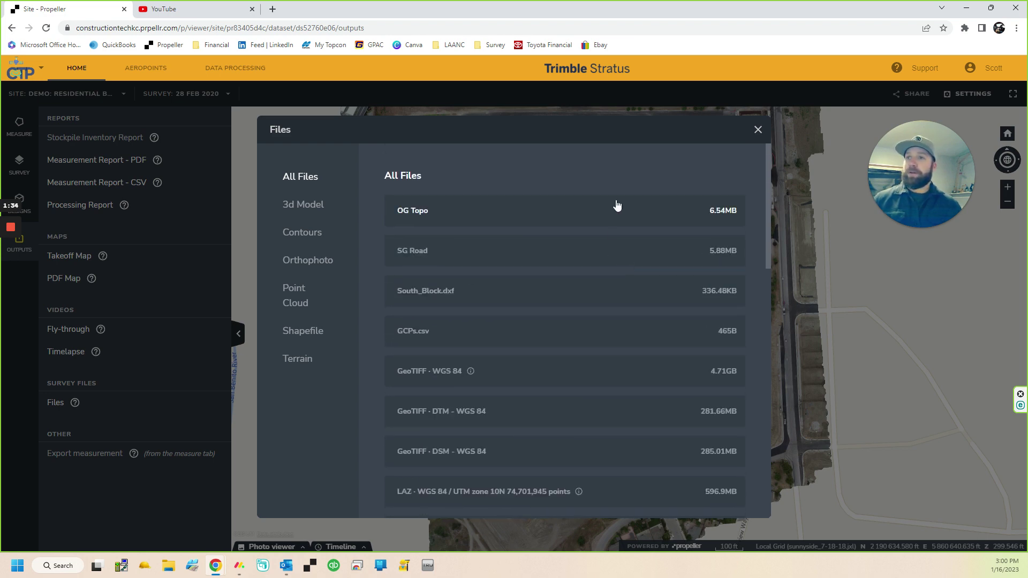
click(758, 129)
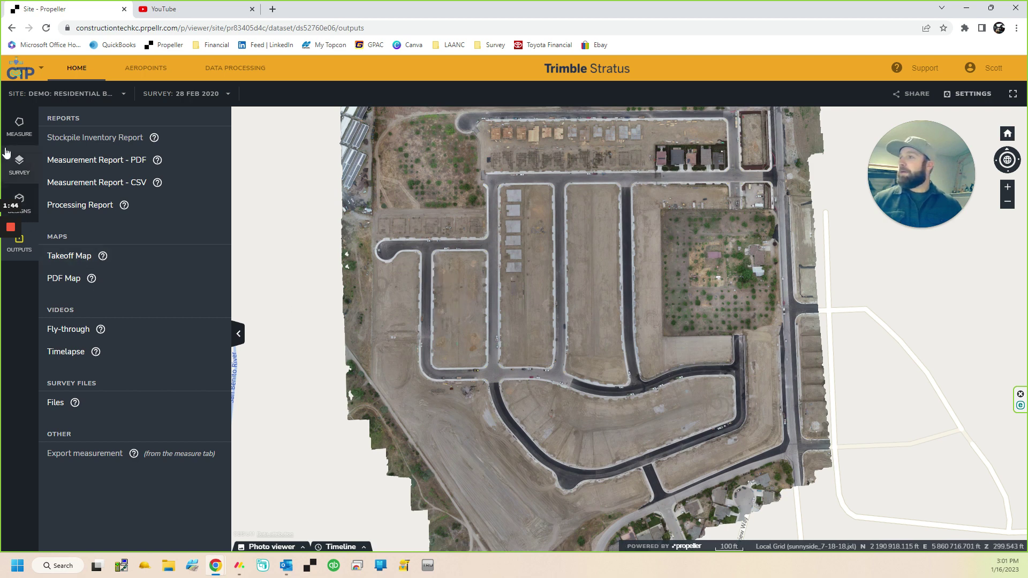
Step: Create a new Surface Area measurement from the Site Check measurement types
click(16, 127)
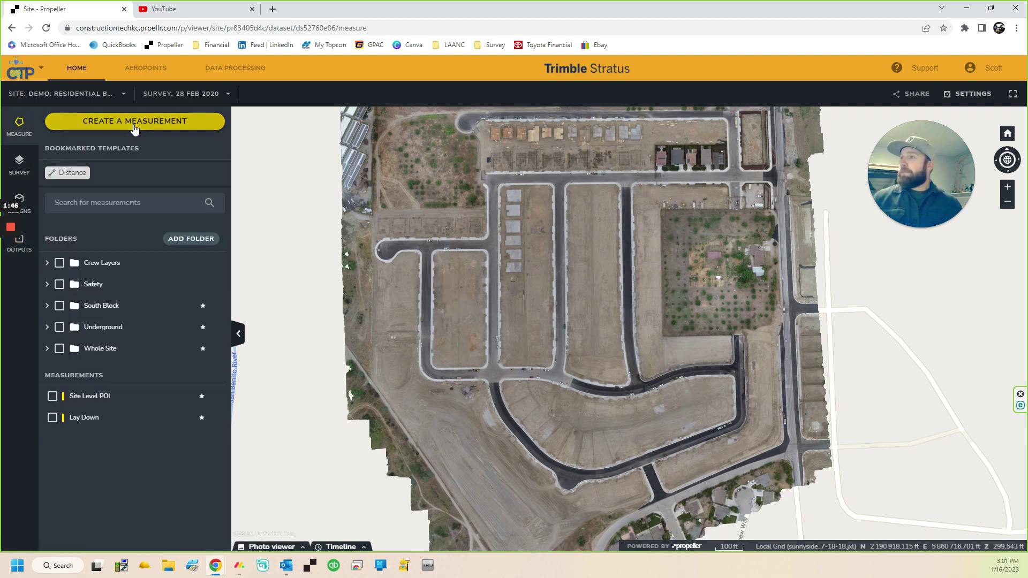
click(135, 124)
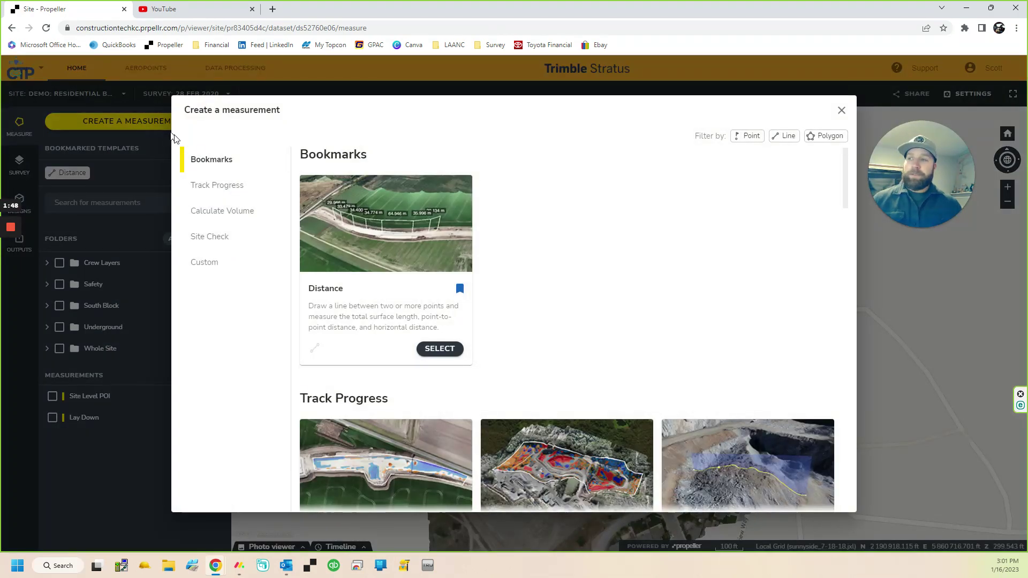
scroll(493, 252, down, 15)
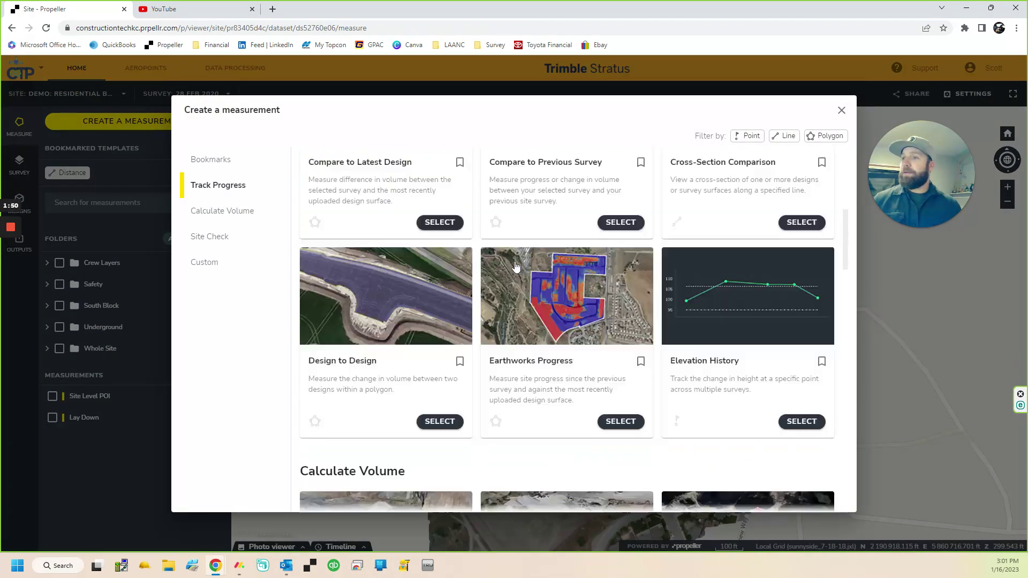
scroll(516, 264, down, 6)
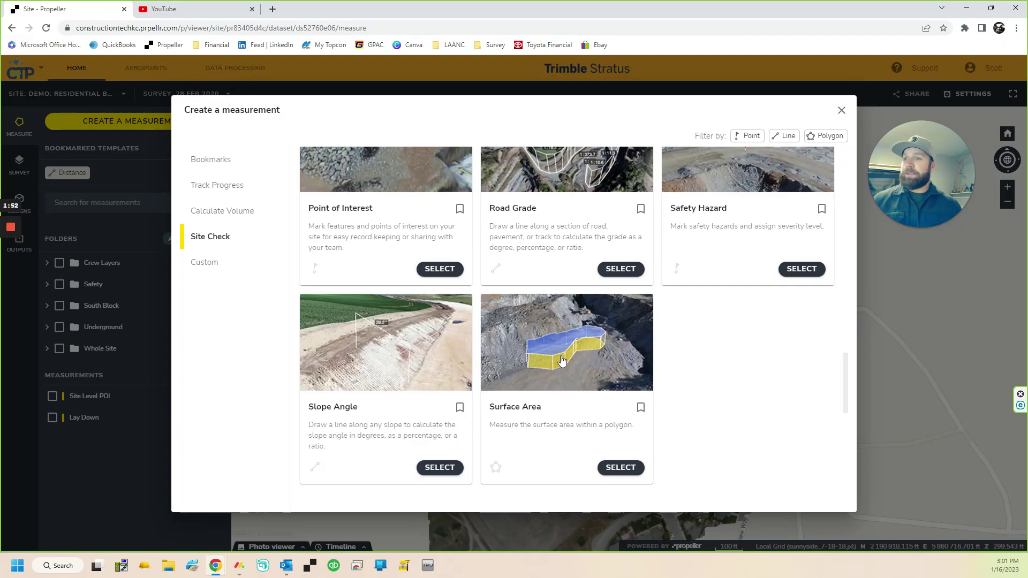
key(Escape)
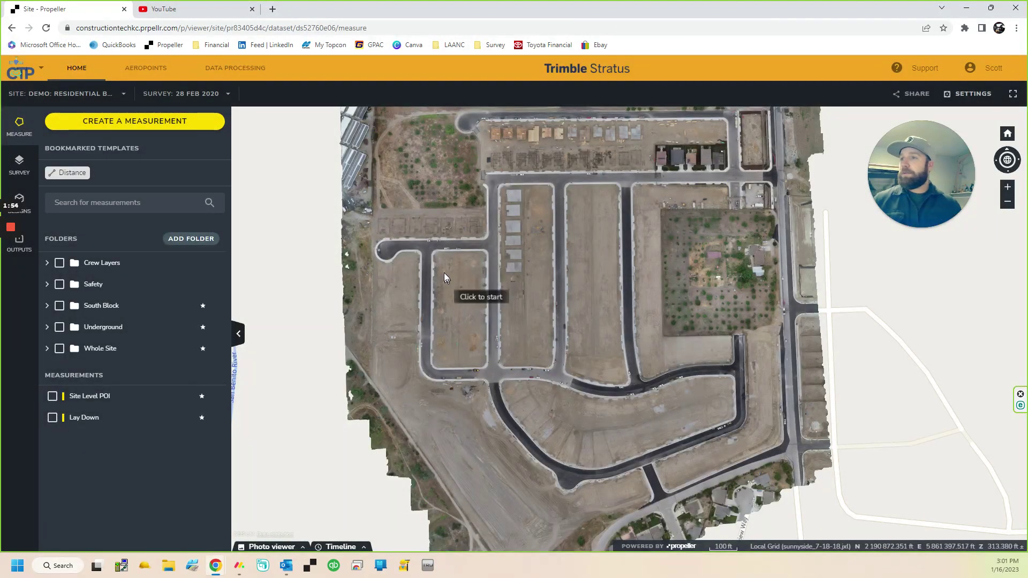
Step: Zoom in and place outline points along the vacant lot's top and right edges
scroll(445, 274, up, 3)
scroll(457, 273, up, 3)
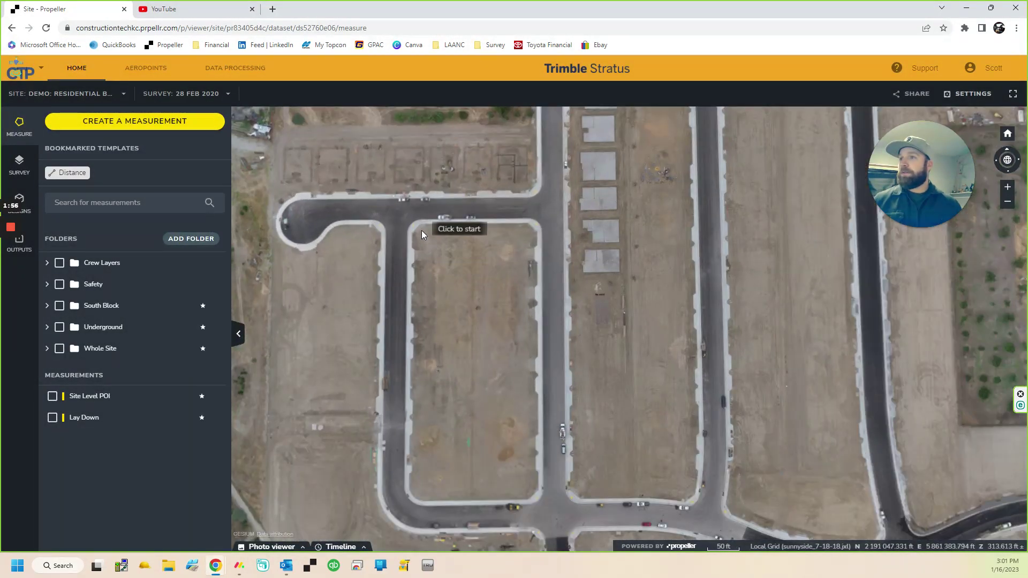
click(412, 225)
click(483, 223)
click(534, 224)
click(534, 306)
click(535, 380)
click(535, 486)
Step: Continue the outline along the lot's bottom and left edges, closing it on the start point
click(489, 498)
click(449, 498)
click(422, 495)
click(409, 443)
click(413, 385)
click(415, 331)
click(414, 280)
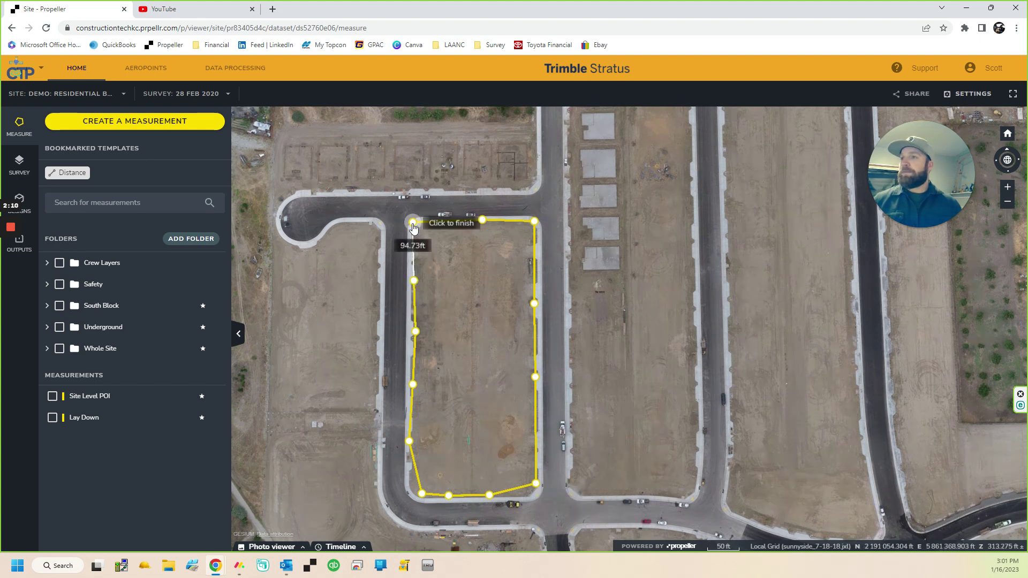
click(412, 222)
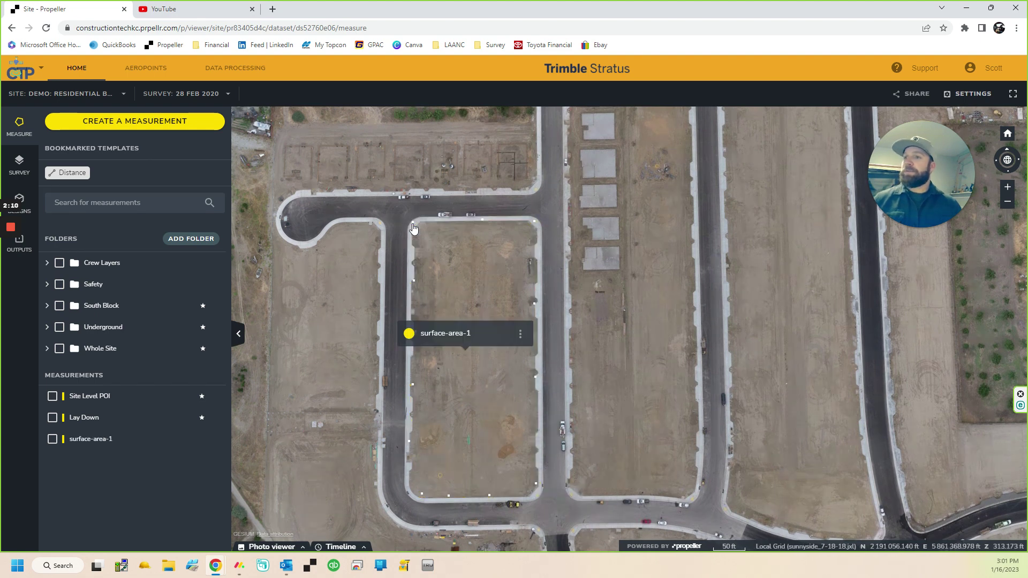
Step: Dismiss the permission warning and save surface-area-1 (88,944.8 ft² surface, 88,706.1 ft² horizontal)
click(436, 284)
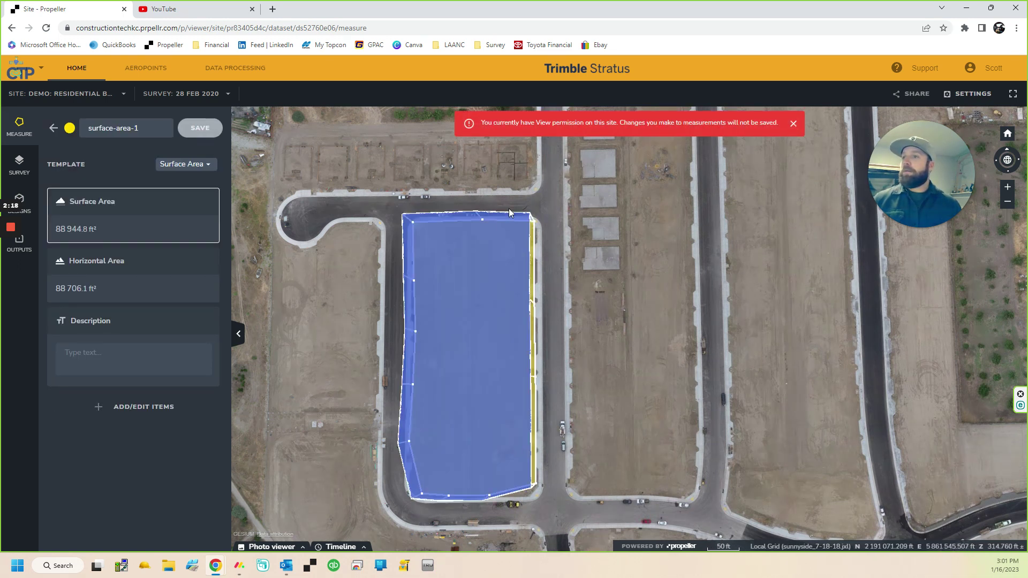
click(793, 124)
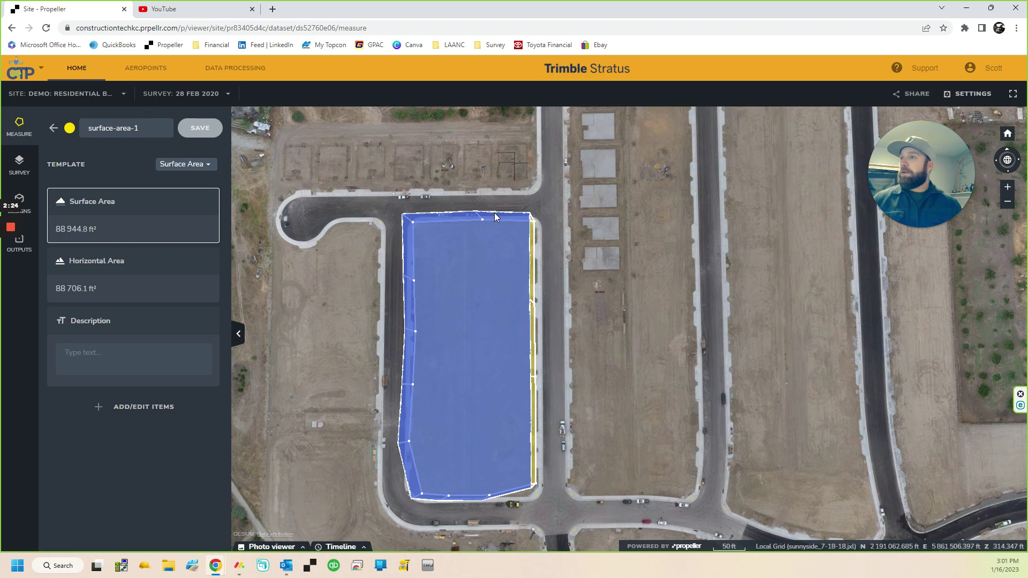
scroll(494, 282, down, 2)
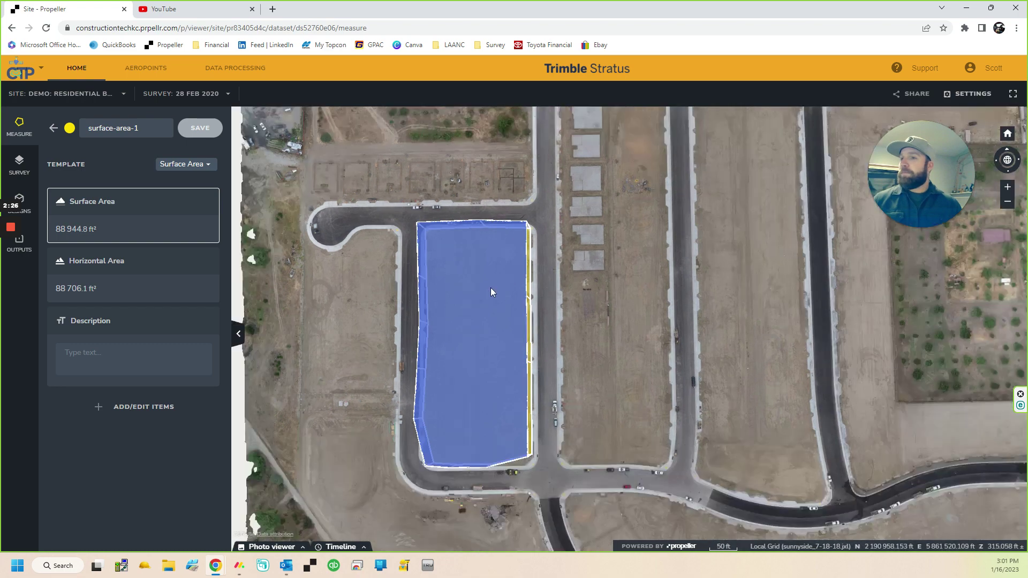
scroll(483, 313, up, 3)
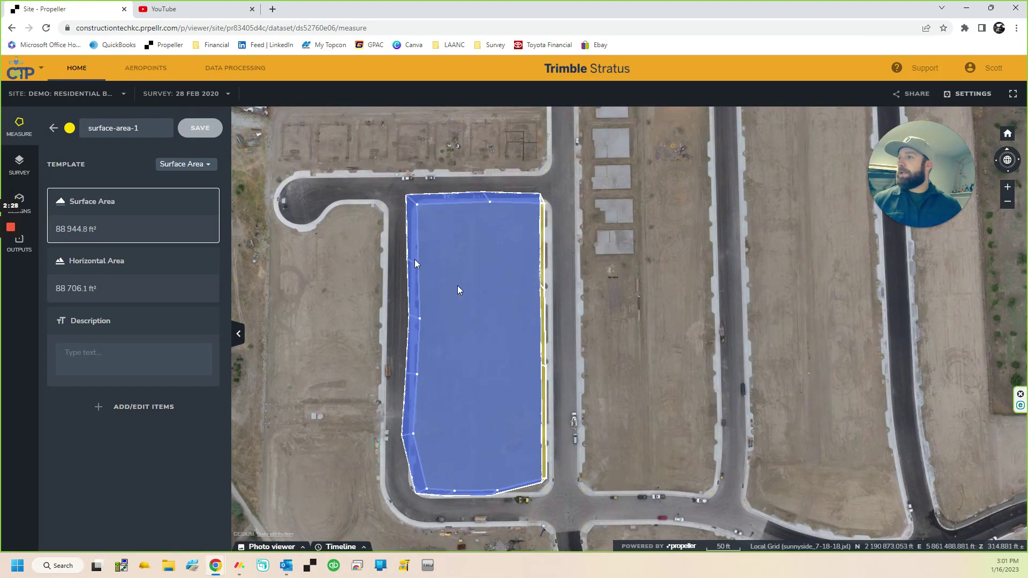
click(180, 133)
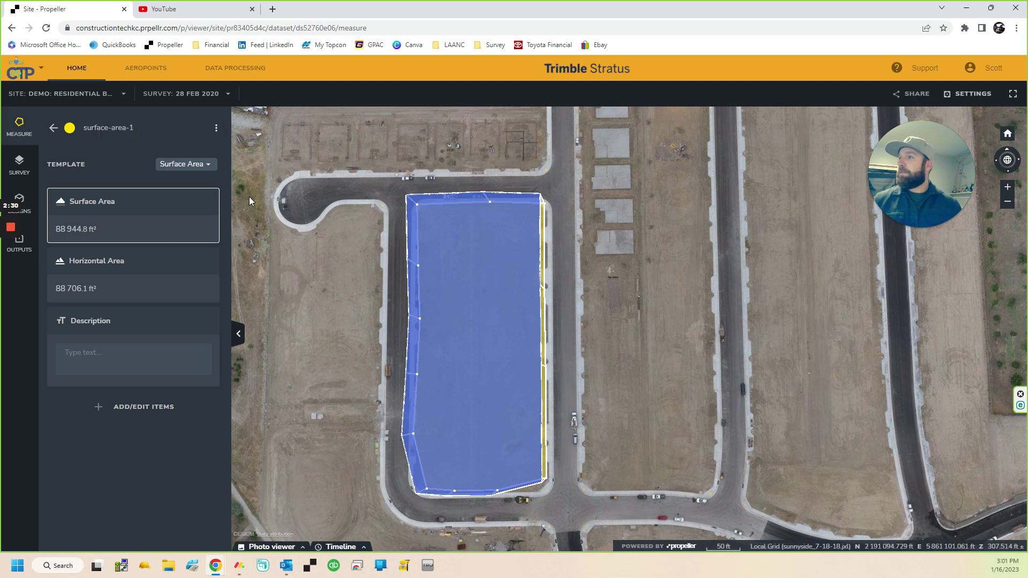
click(53, 127)
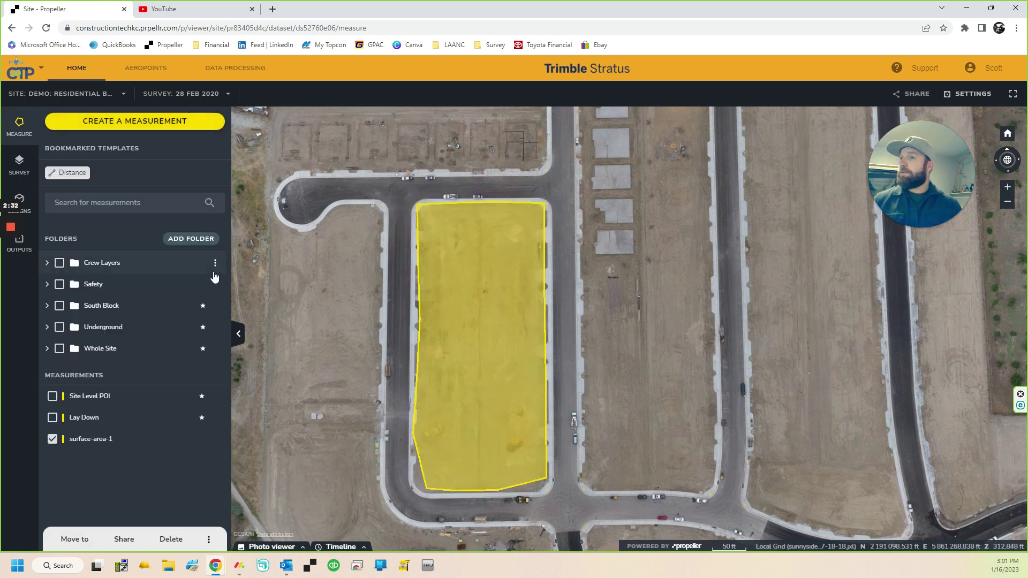
Step: Export surface-area-1 as a TTM (incl. Terrain Cleanups) file and download it
right_click(418, 243)
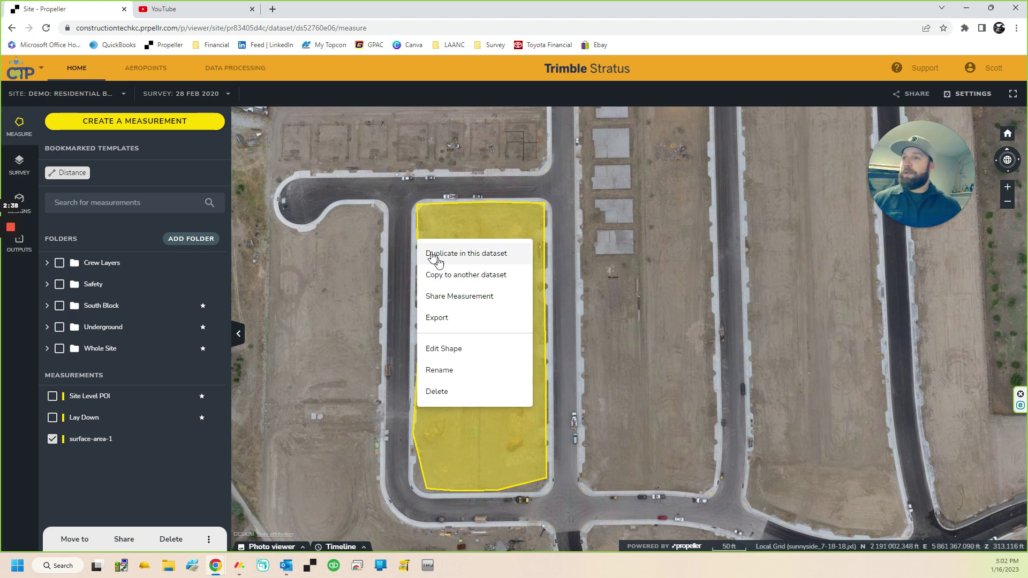
click(451, 326)
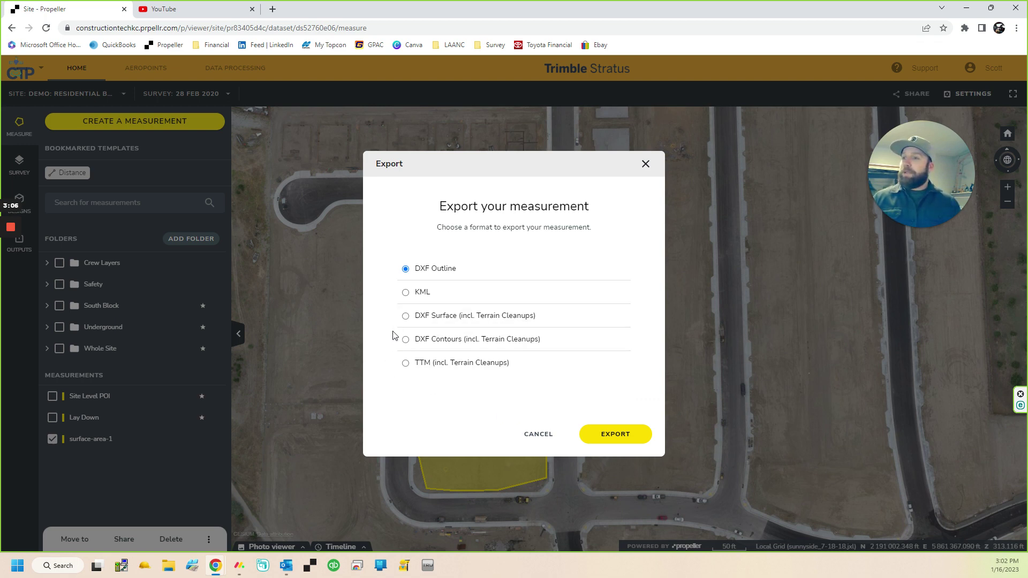
click(405, 363)
click(616, 432)
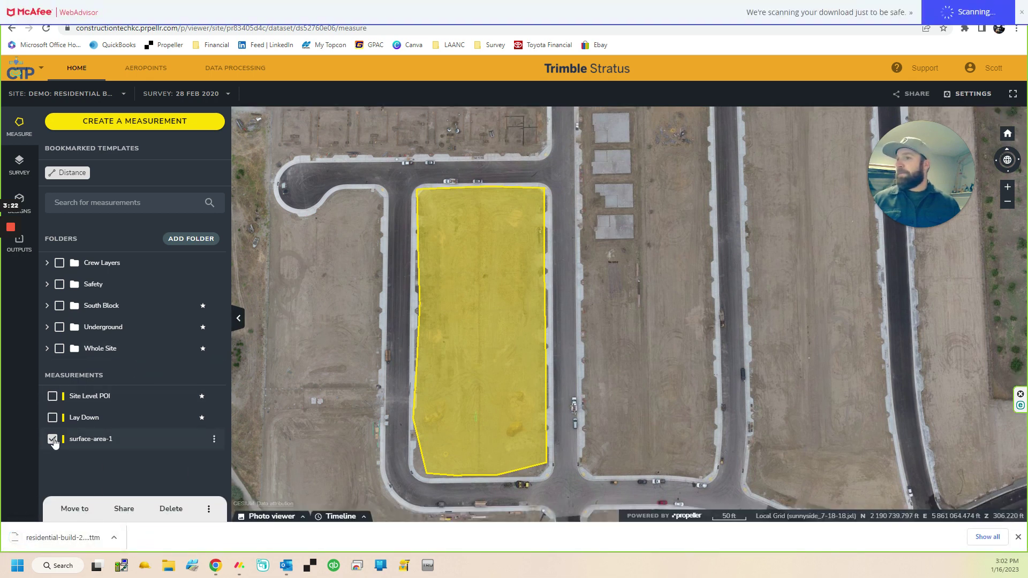
Step: Toggle the surface-area-1 polygon, review its details keeping the name, then switch to Business Center
click(53, 439)
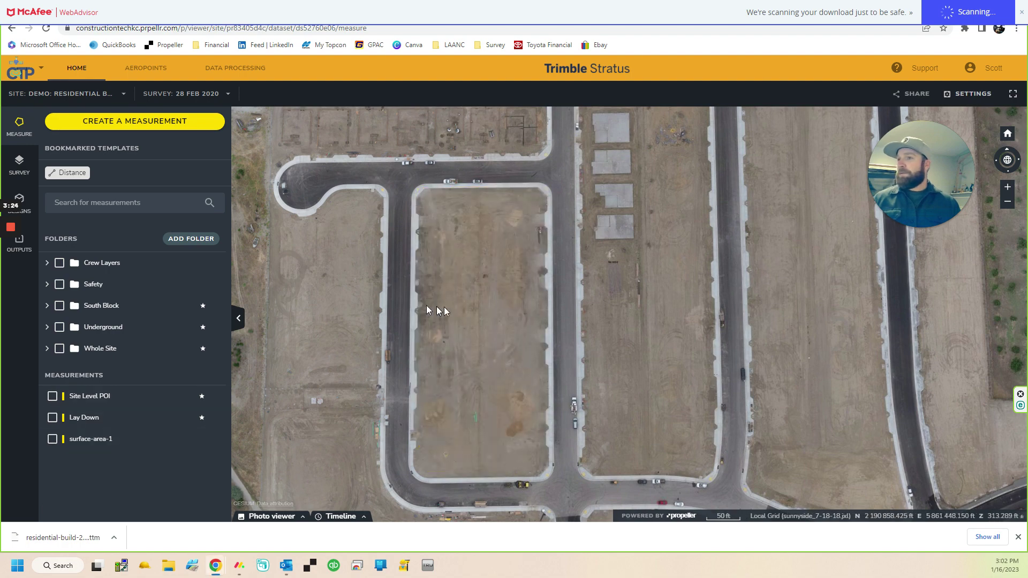
scroll(439, 316, down, 3)
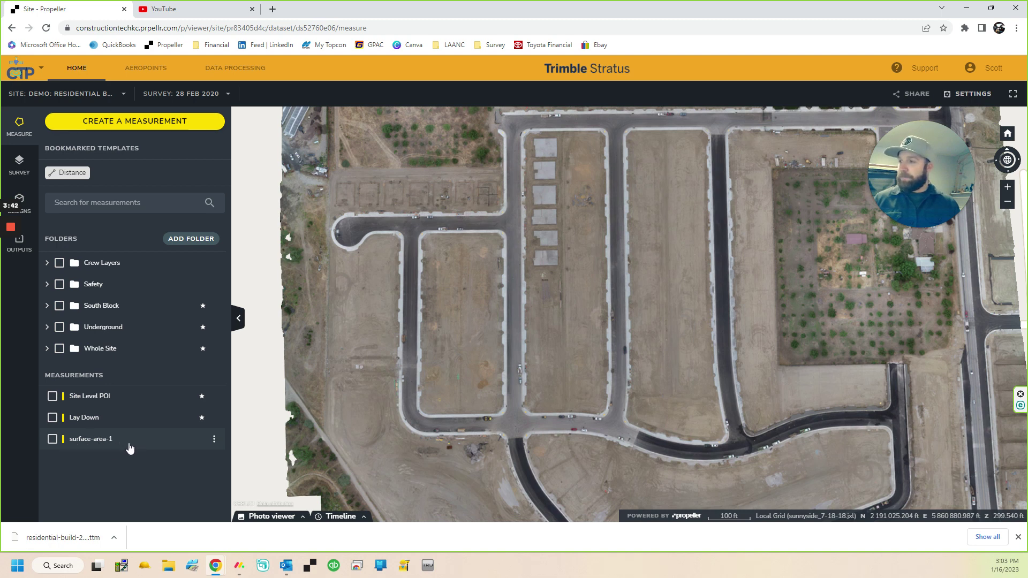
click(167, 442)
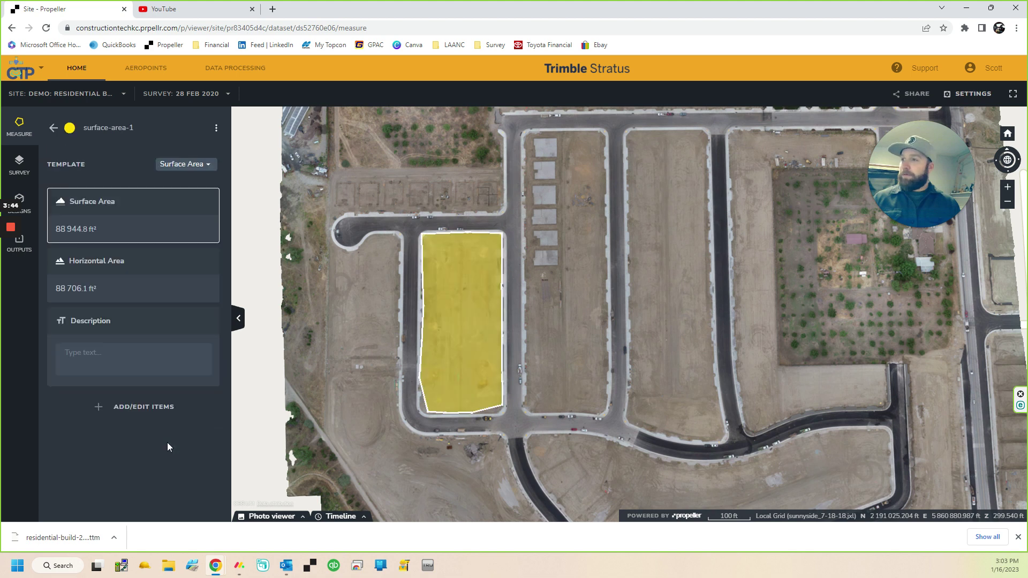
click(216, 128)
click(172, 127)
click(136, 127)
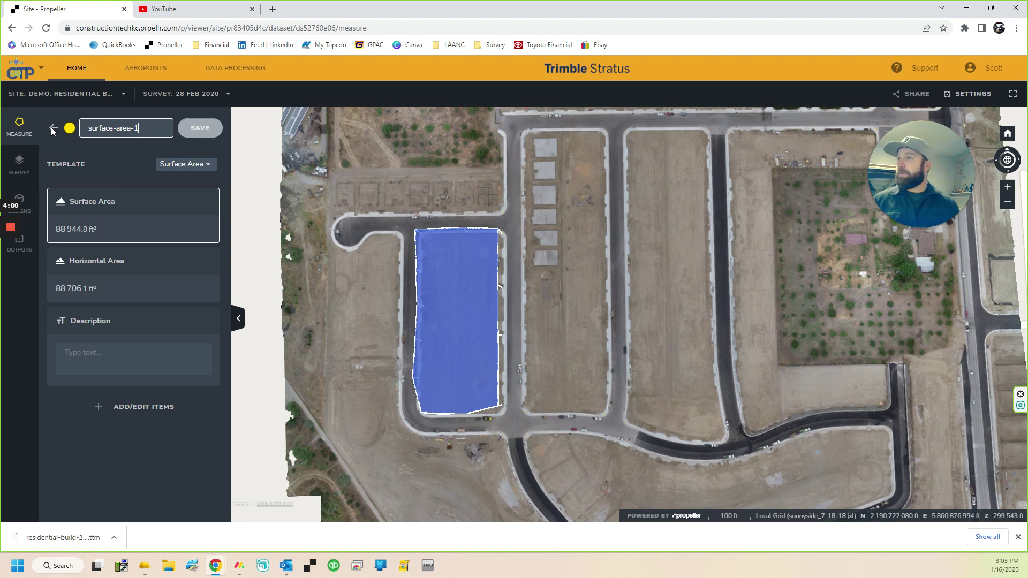
key(Return)
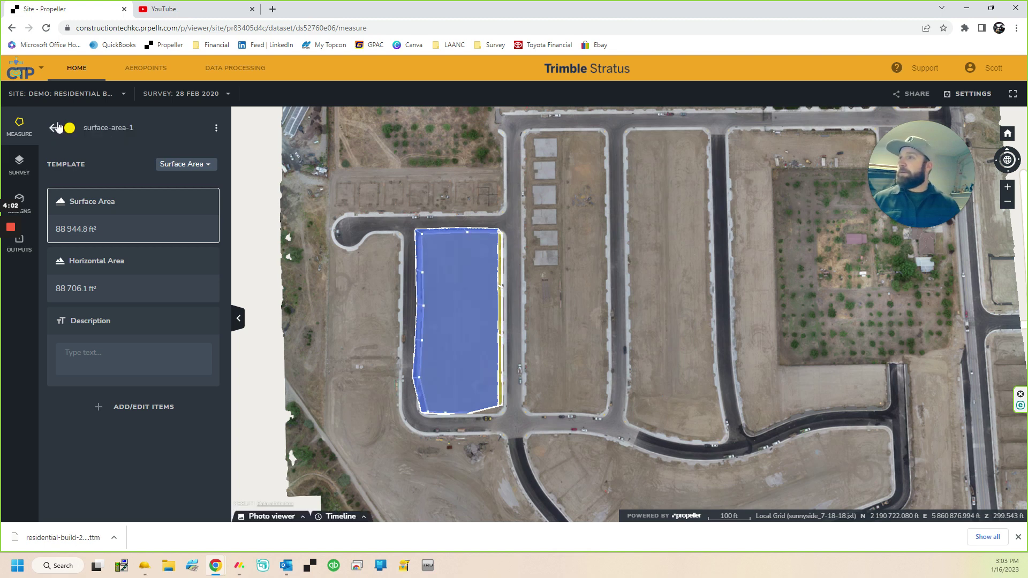
click(56, 127)
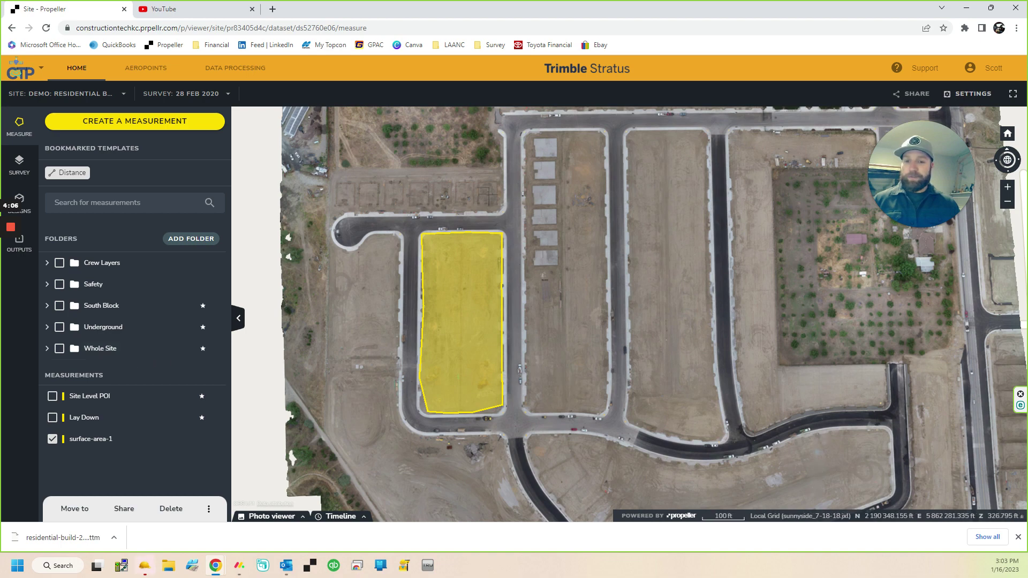
key(alt+Tab)
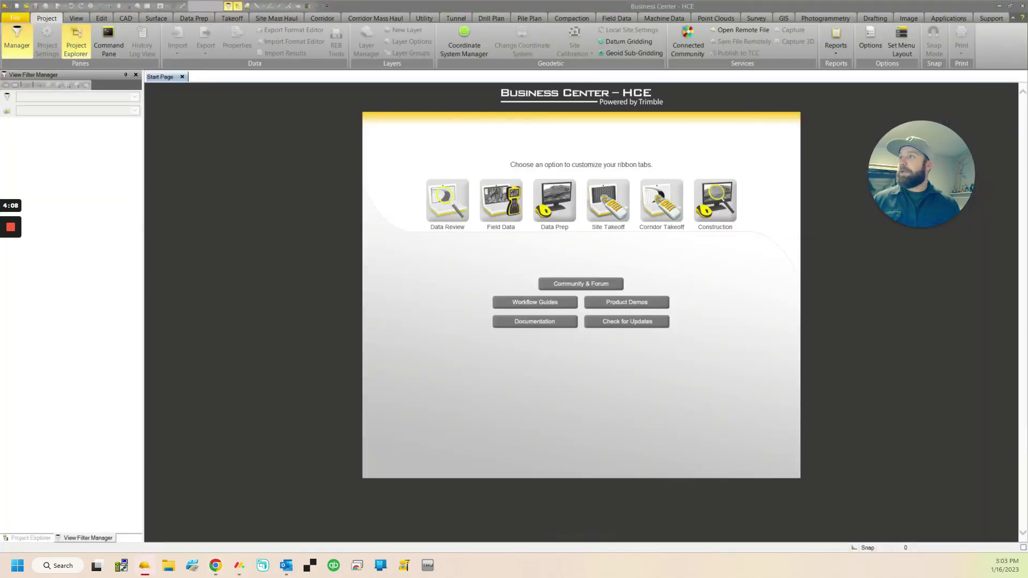
Step: Load the downloaded TTM lot surface into Business Center's Plan View, then minimise Business Center
click(17, 6)
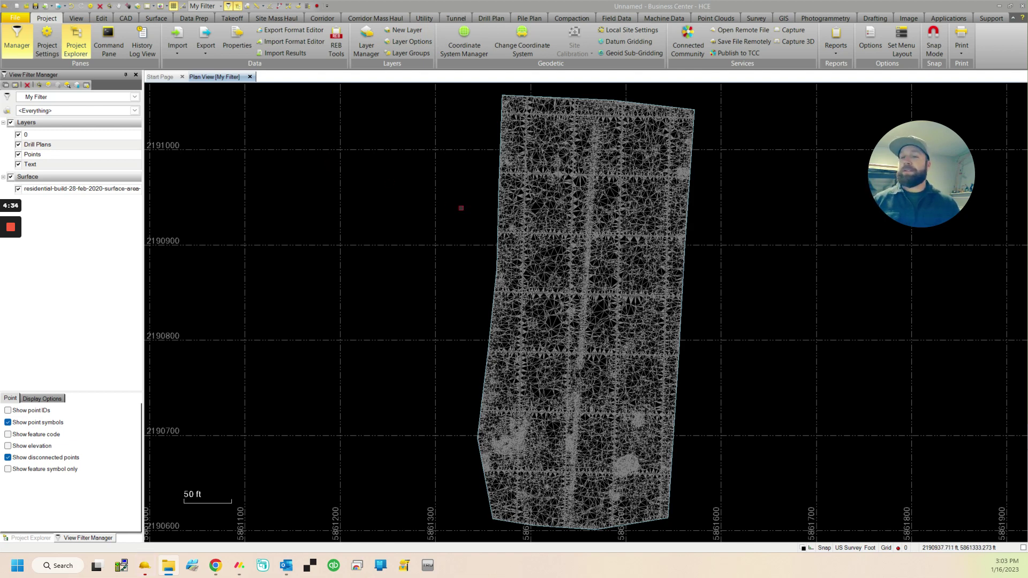
click(999, 6)
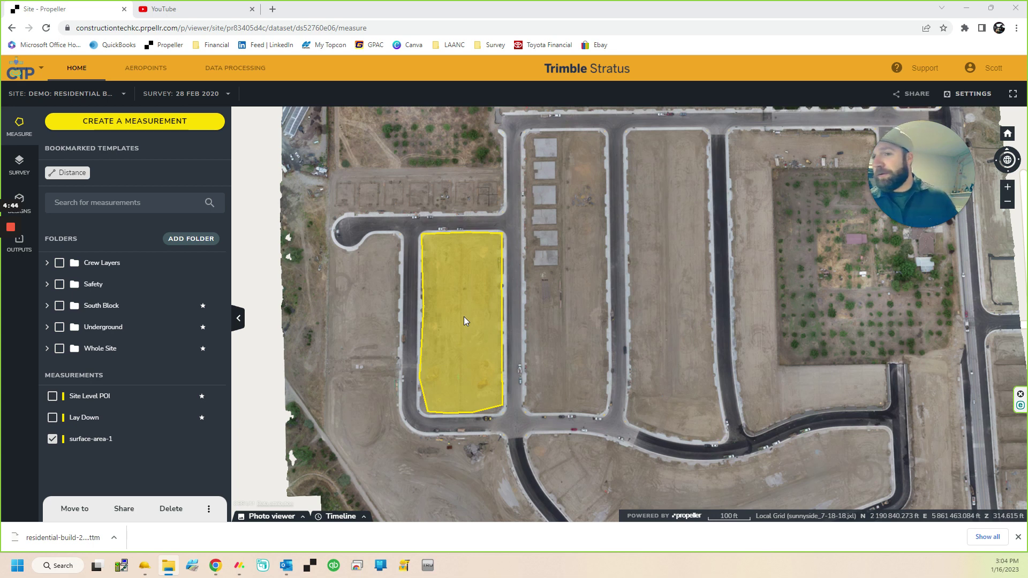
Step: Close Chrome's download bar and show the site's outputs list of reports, maps and survey files
click(1019, 538)
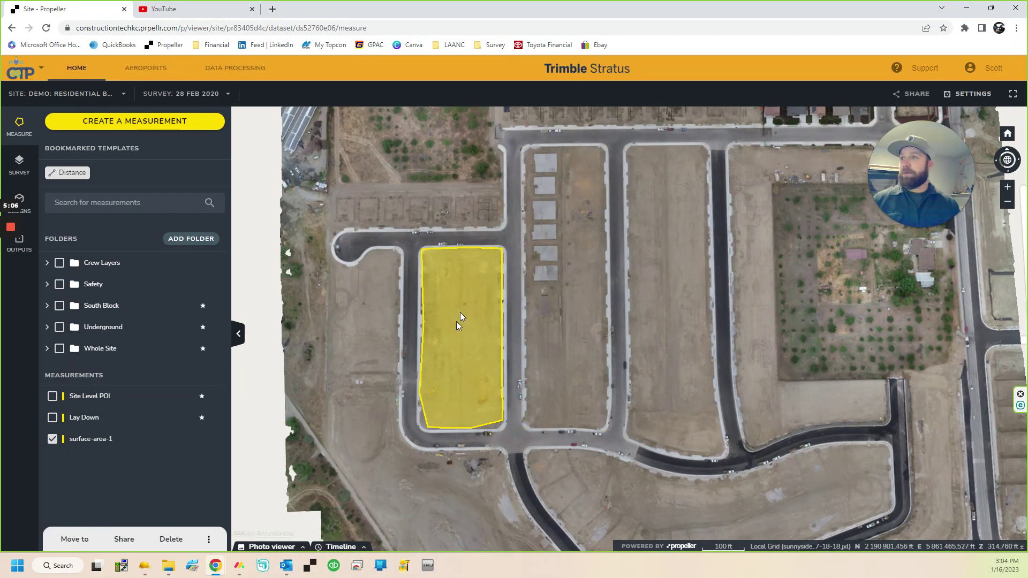
scroll(573, 310, down, 2)
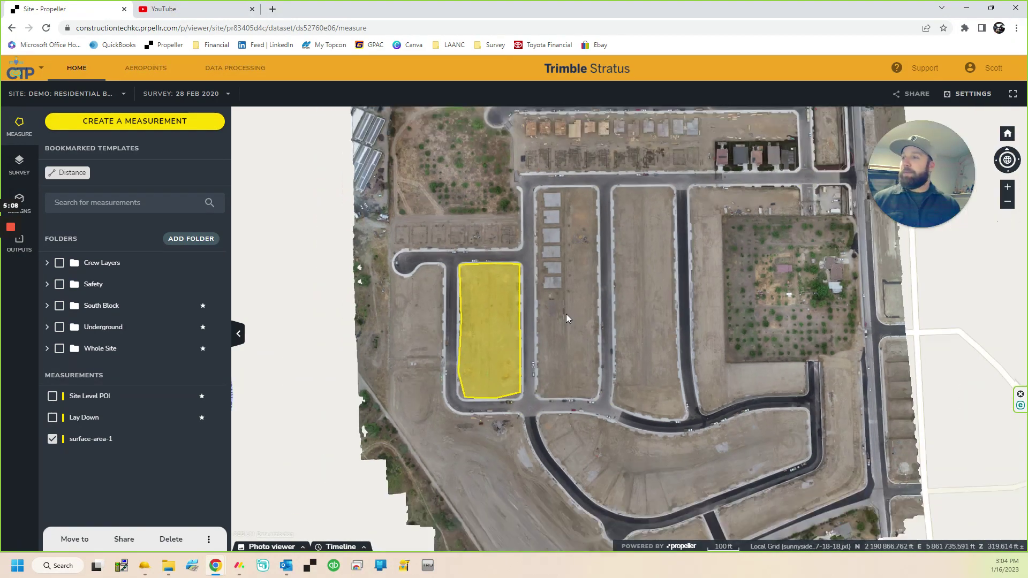
click(21, 244)
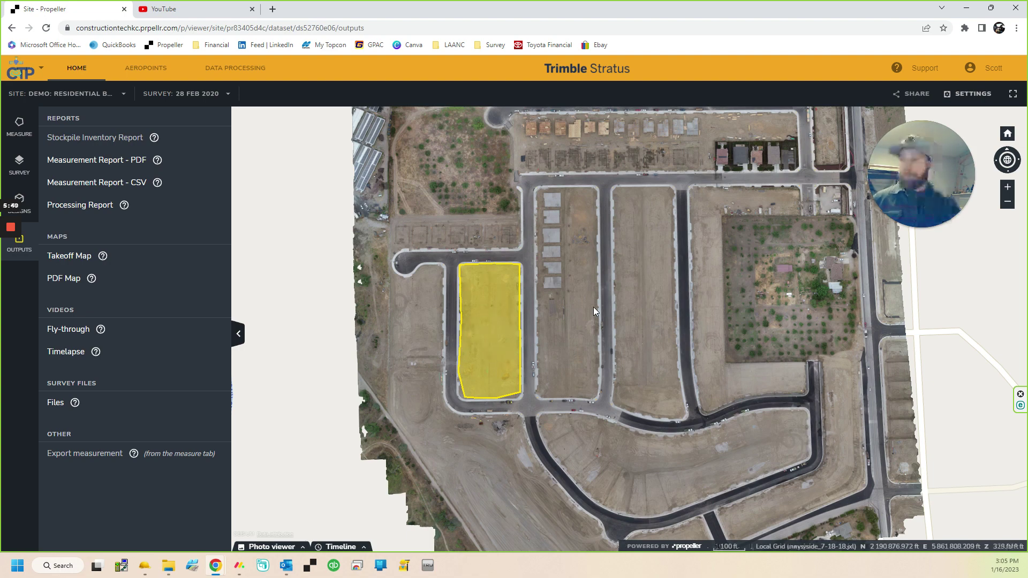
Step: Zoom and pan the site map around the highlighted lot polygon
scroll(615, 346, down, 1)
drag(596, 329, 594, 378)
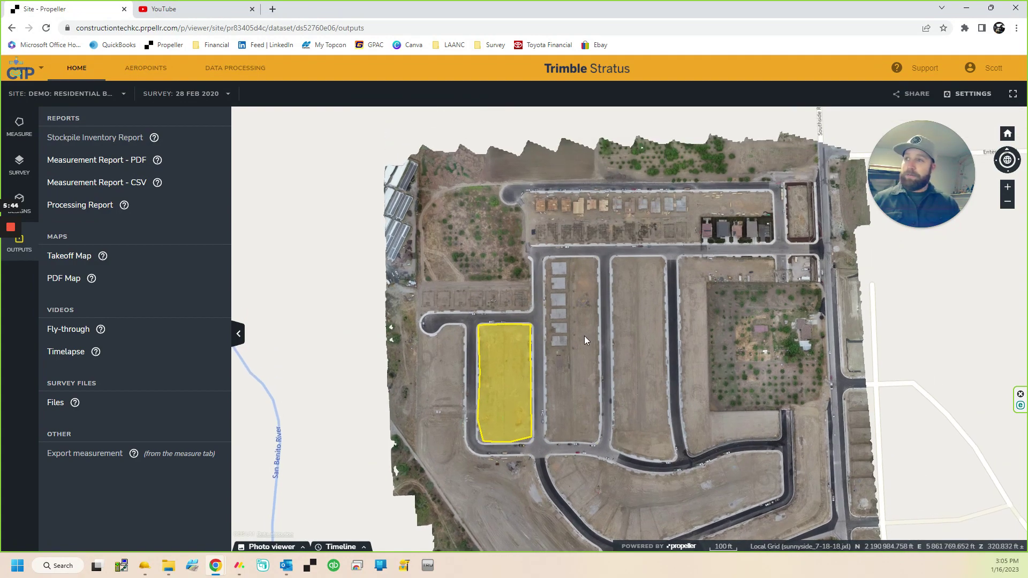
drag(584, 333, 554, 322)
mouse_move(623, 378)
mouse_down()
mouse_move(593, 329)
mouse_move(588, 362)
mouse_up()
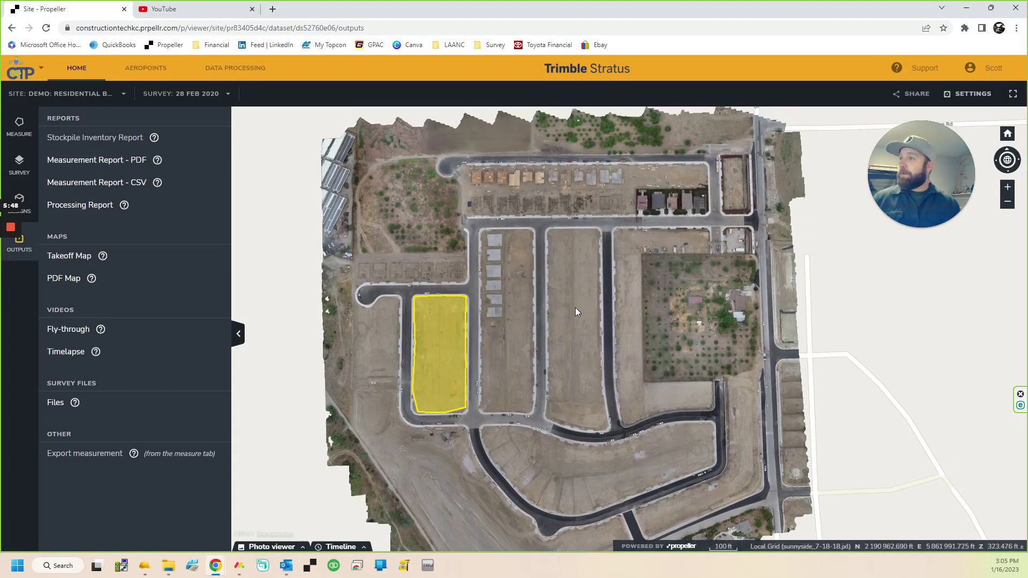